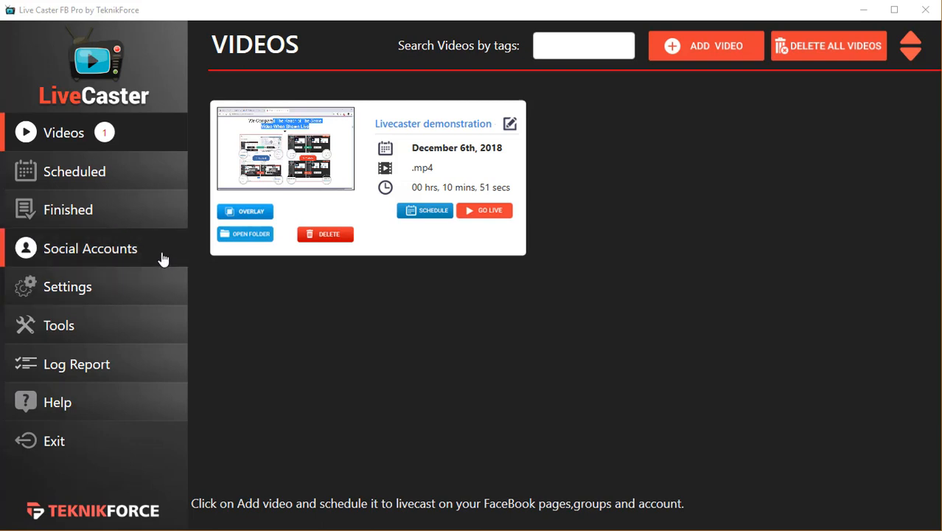
Start adding a new Facebook Page to the social accounts.
{"action": "left_click", "coordinate": [139, 255]}
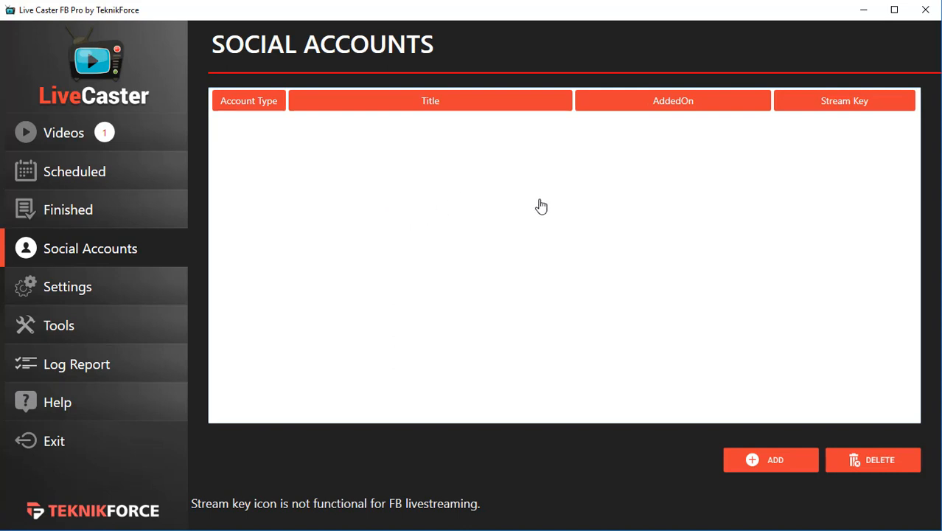
{"action": "left_click", "coordinate": [779, 468]}
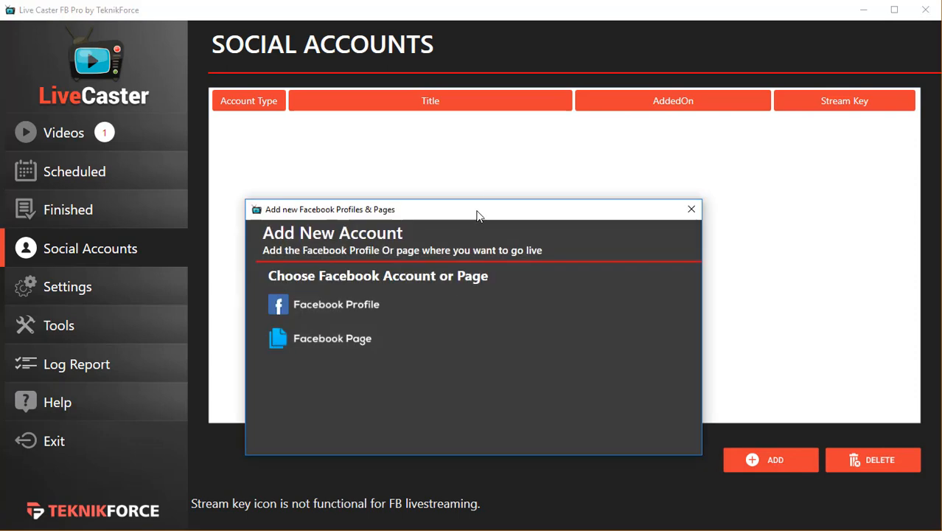
{"action": "left_click_drag", "start_coordinate": [478, 213], "coordinate": [507, 156]}
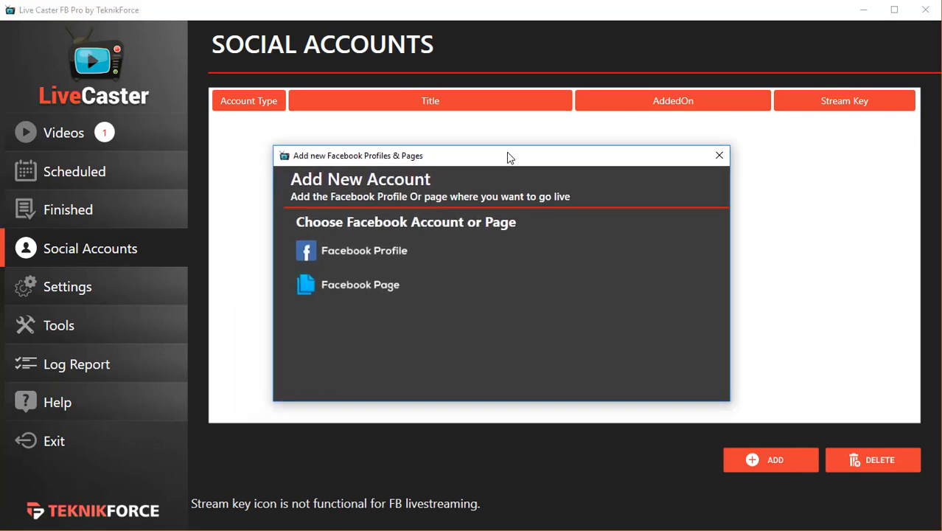
{"action": "left_click", "coordinate": [388, 293]}
{"action": "left_click_drag", "start_coordinate": [341, 109], "coordinate": [544, 104]}
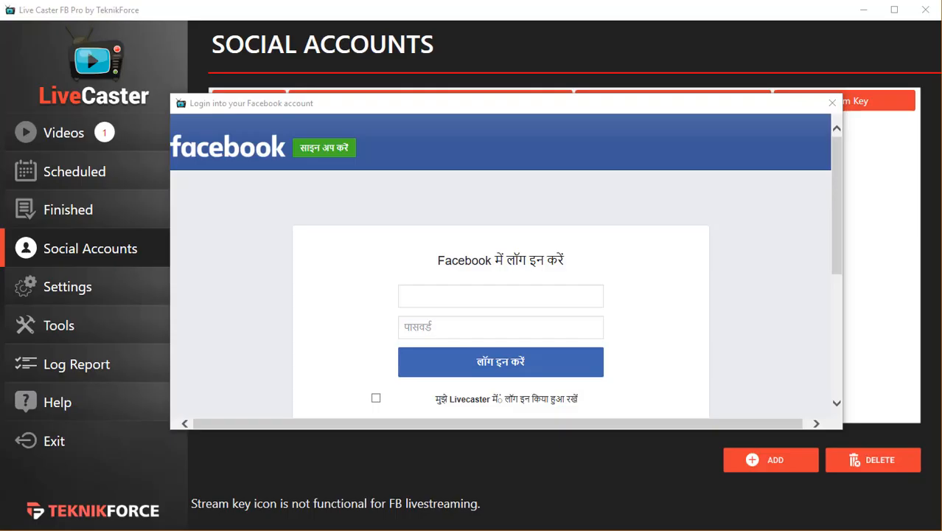
Log in to Facebook with the account's e-mail or phone number and the account password.
{"action": "left_click", "coordinate": [495, 301]}
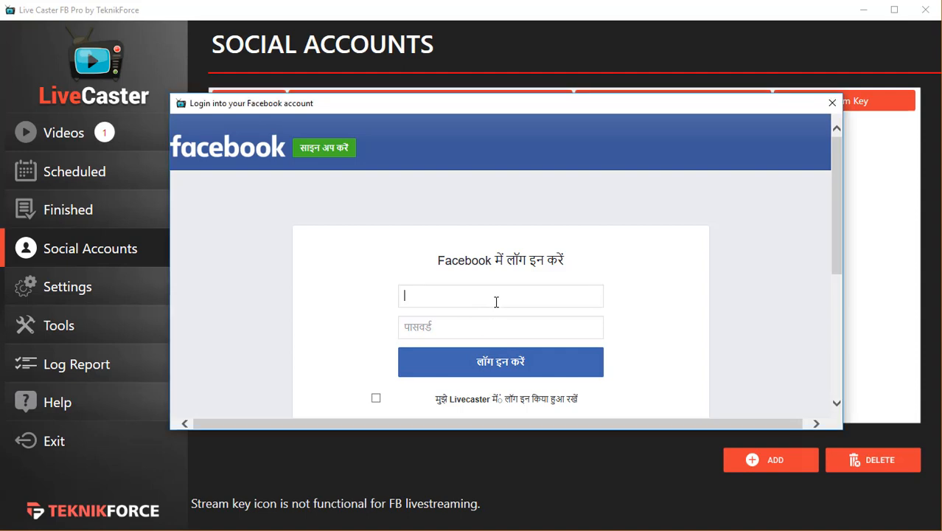
{"action": "left_click", "coordinate": [492, 323]}
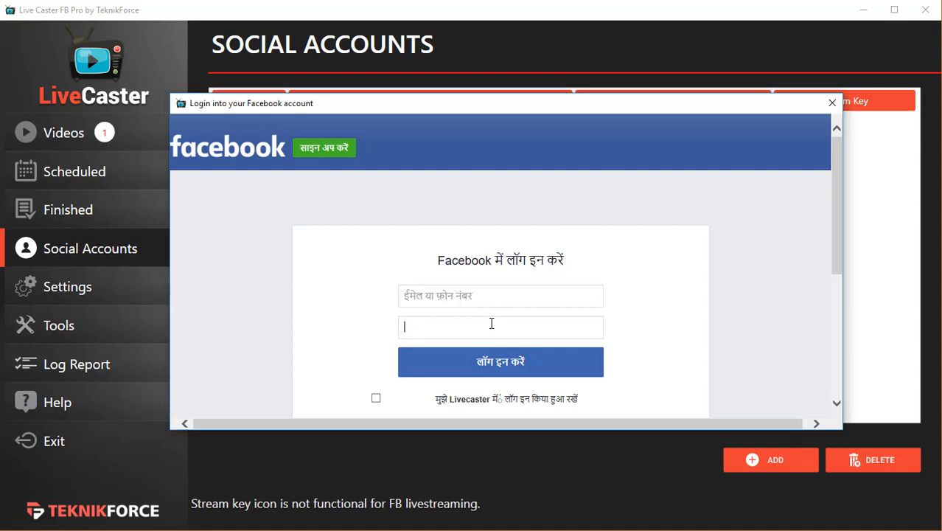
{"action": "left_click", "coordinate": [549, 300]}
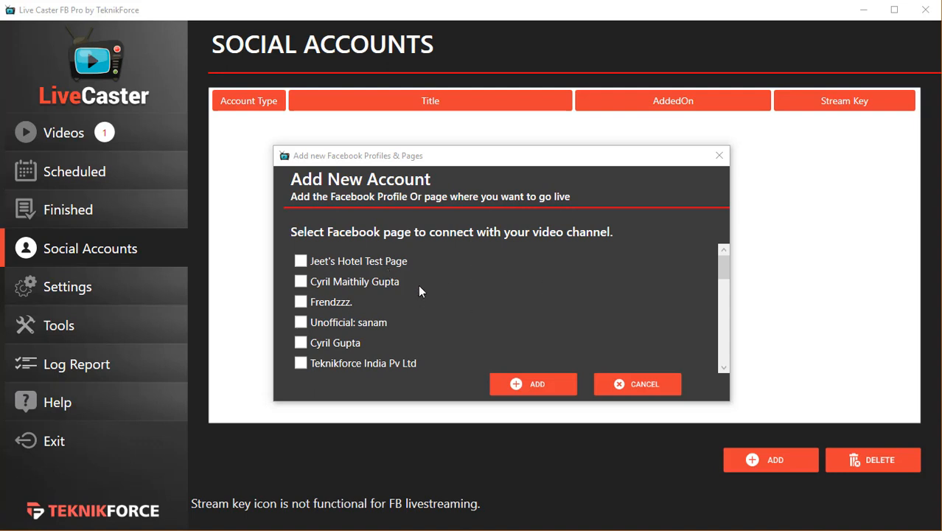
Connect the Facebook page "Jeet's Hotel Test Page" as a social account.
{"action": "scroll", "coordinate": [418, 285], "scroll_direction": "down", "scroll_amount": 5}
{"action": "scroll", "coordinate": [418, 285], "scroll_direction": "up", "scroll_amount": 5}
{"action": "scroll", "coordinate": [405, 285], "scroll_direction": "down", "scroll_amount": 10}
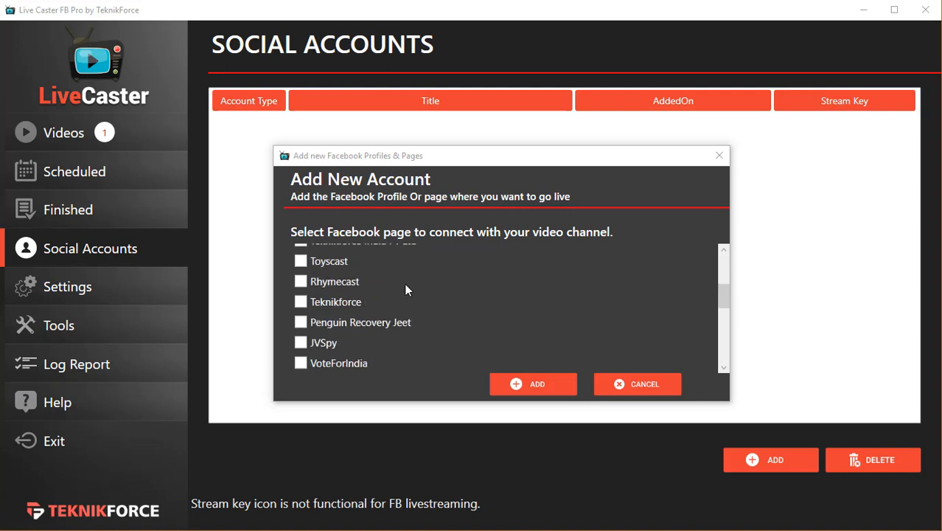
{"action": "scroll", "coordinate": [407, 292], "scroll_direction": "down", "scroll_amount": 1}
{"action": "scroll", "coordinate": [412, 298], "scroll_direction": "up", "scroll_amount": 10}
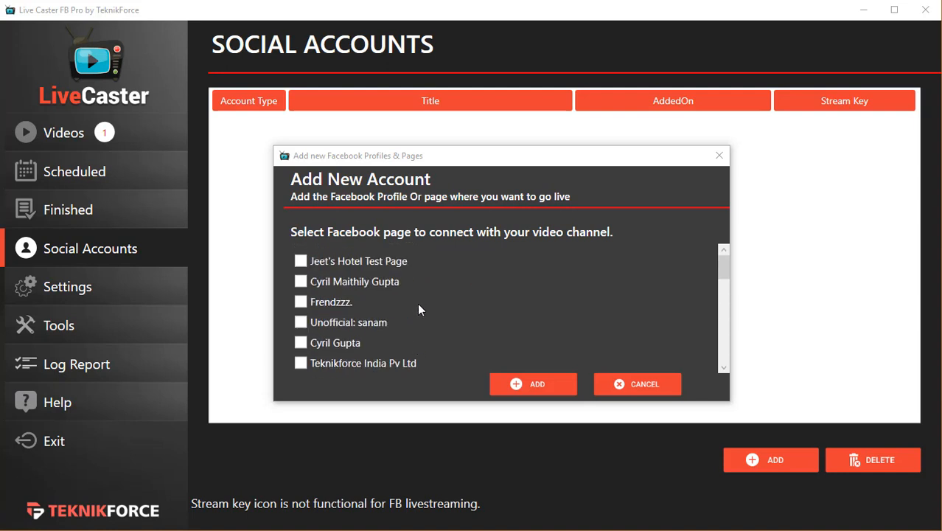
{"action": "left_click", "coordinate": [388, 262]}
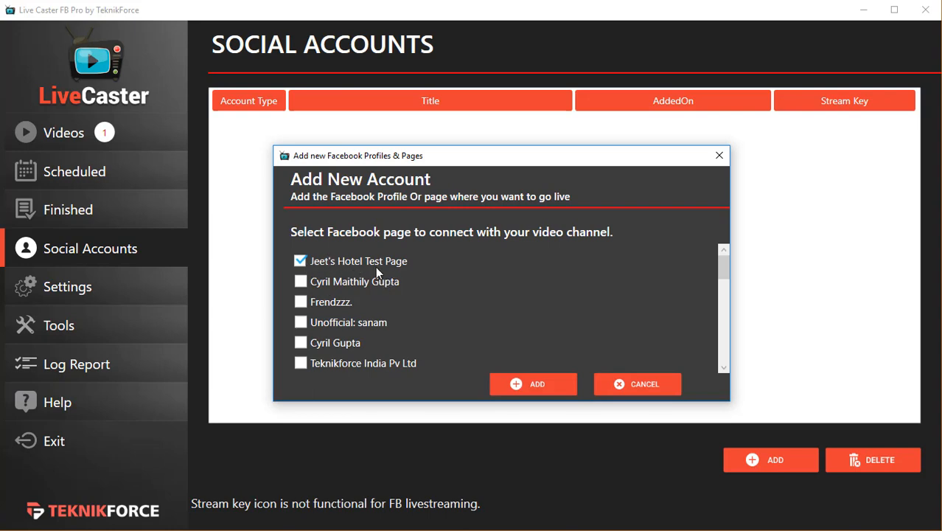
{"action": "left_click", "coordinate": [550, 389]}
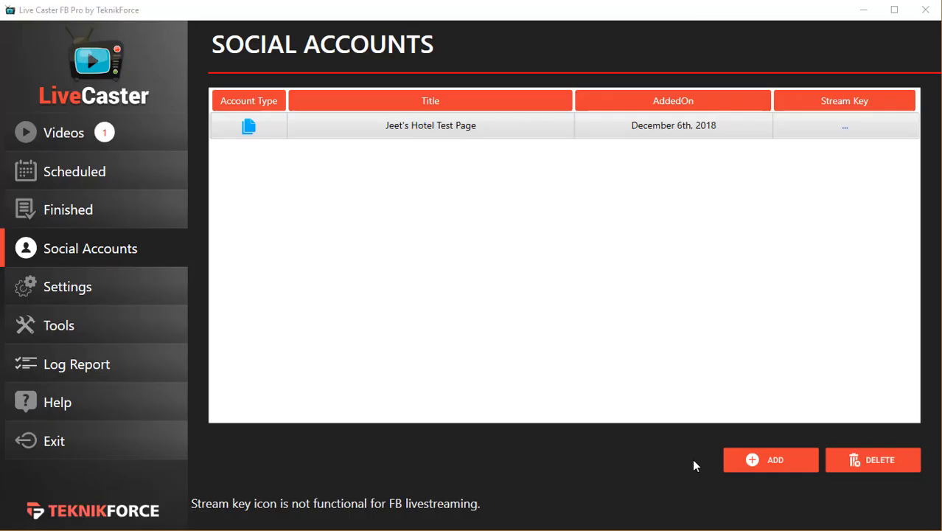
Go live immediately with the Livecaster demonstration video, using FB Pages and posting to Jeet's Hotel Test Page.
{"action": "left_click", "coordinate": [172, 144]}
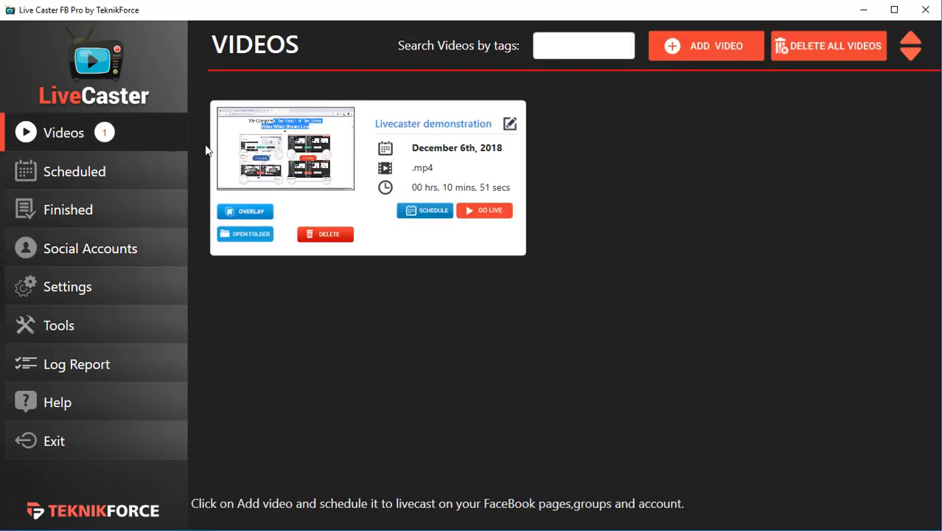
{"action": "left_click", "coordinate": [489, 212]}
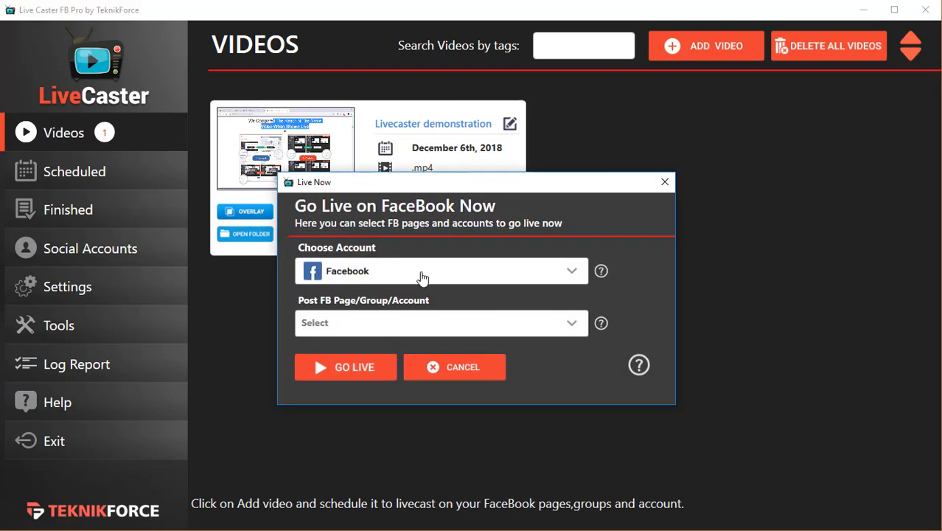
{"action": "left_click", "coordinate": [422, 277]}
{"action": "left_click", "coordinate": [362, 335]}
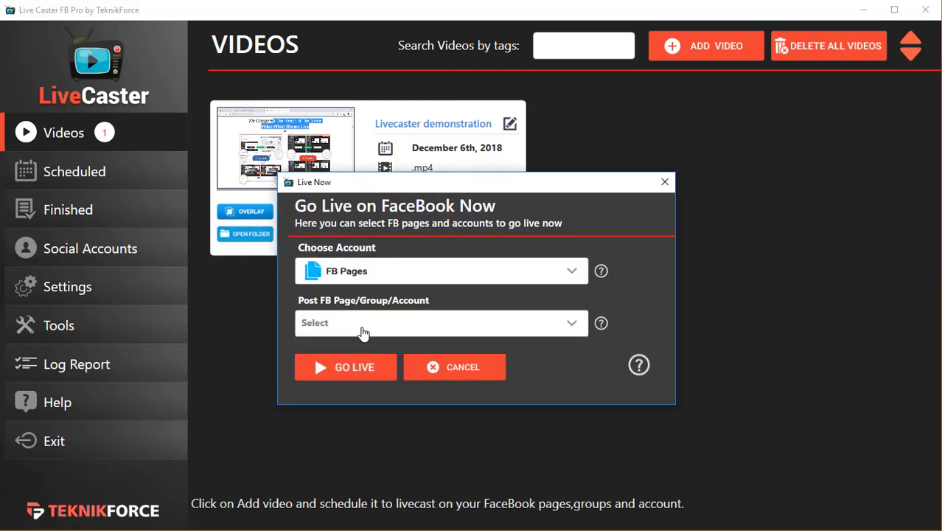
{"action": "left_click", "coordinate": [362, 324]}
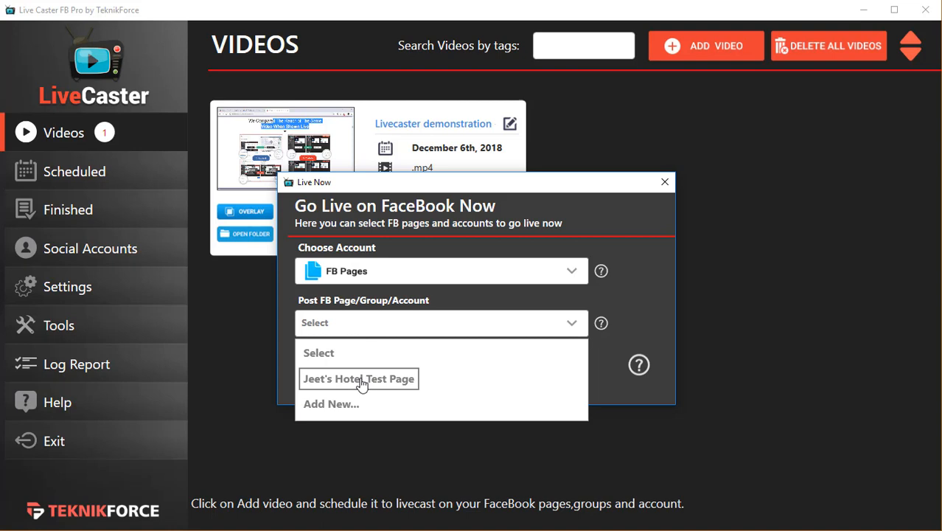
{"action": "left_click", "coordinate": [361, 379]}
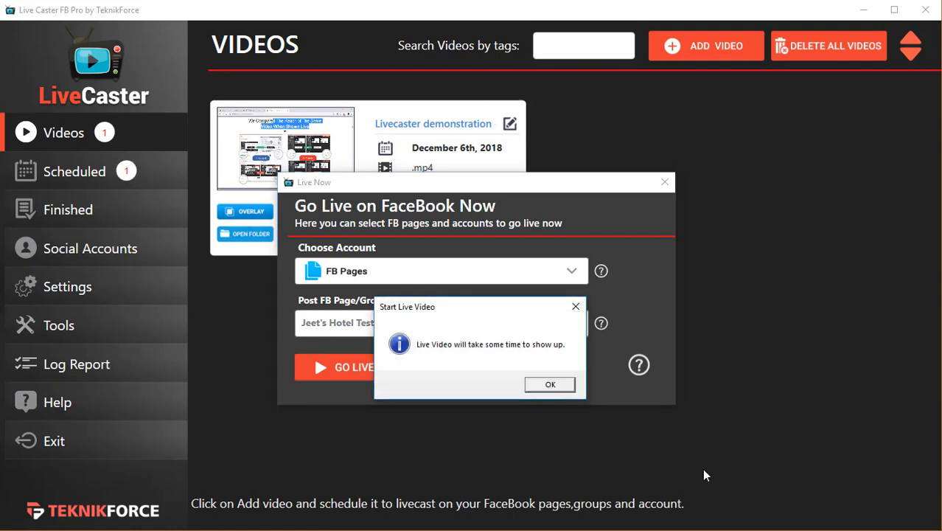
{"action": "left_click", "coordinate": [558, 389]}
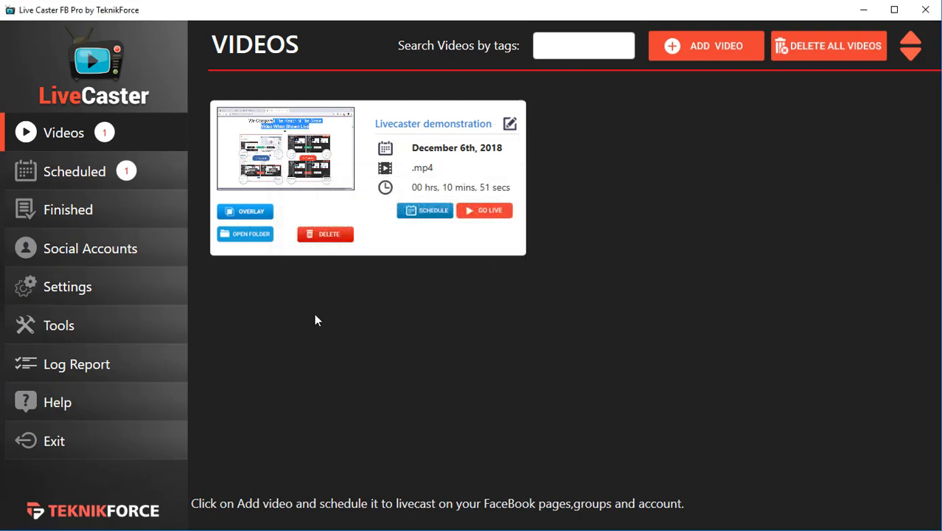
Check the broadcast's status among the scheduled videos and review its live post on the Facebook page in the browser.
{"action": "left_click", "coordinate": [148, 192]}
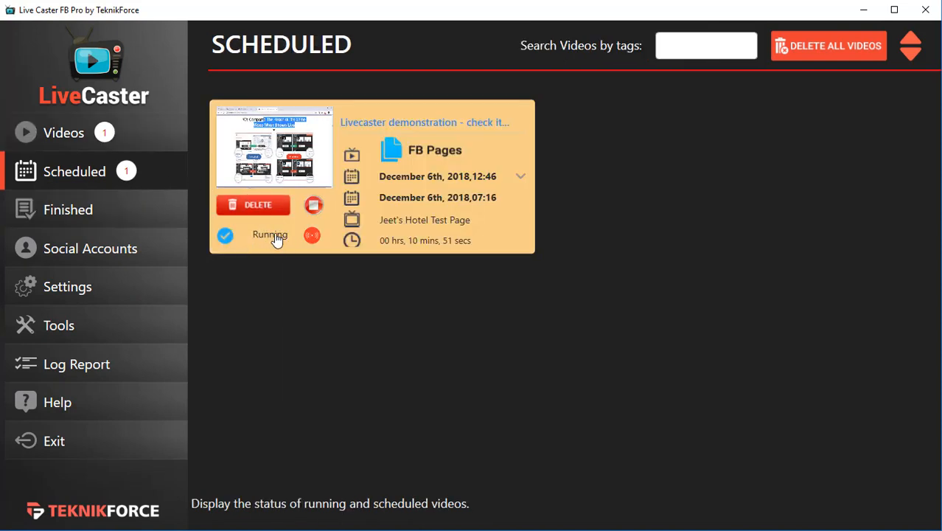
{"action": "mouse_move", "coordinate": [312, 243]}
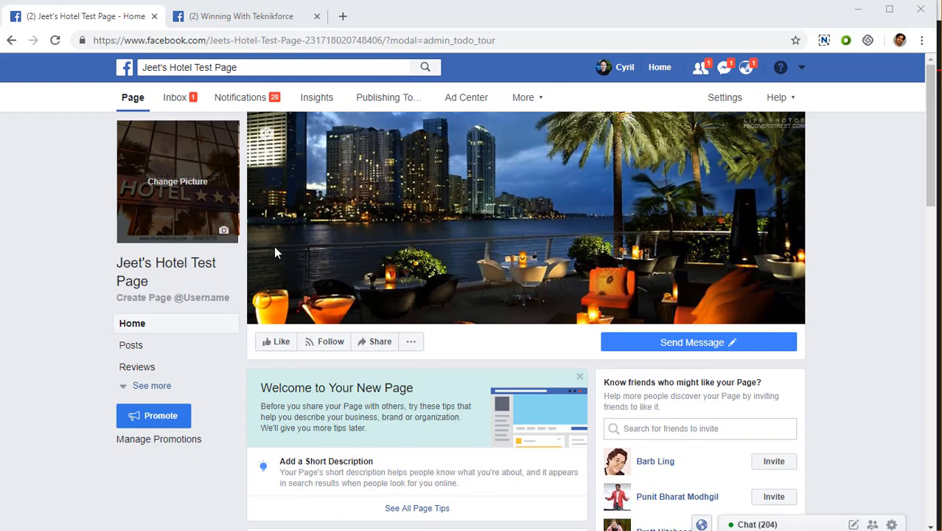
{"action": "scroll", "coordinate": [196, 221], "scroll_direction": "down", "scroll_amount": 1}
{"action": "scroll", "coordinate": [199, 225], "scroll_direction": "down", "scroll_amount": 5}
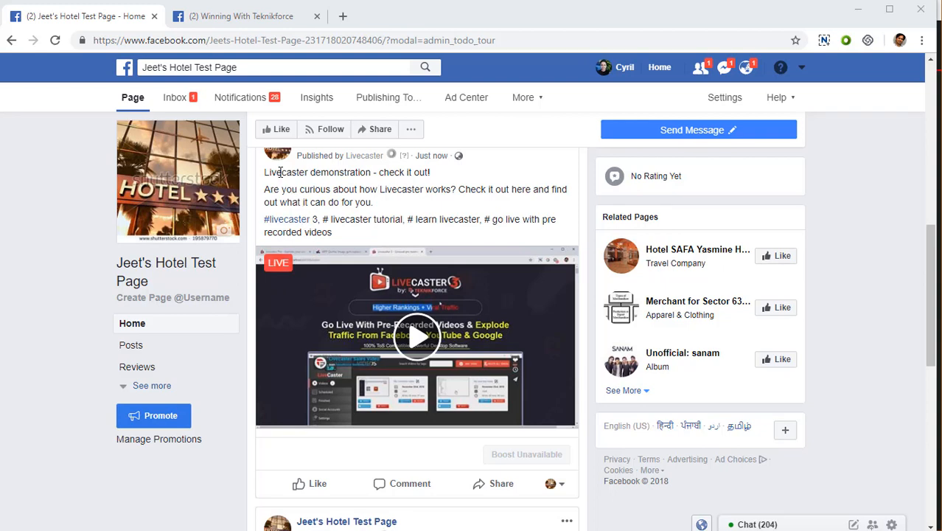
{"action": "left_click_drag", "start_coordinate": [282, 172], "coordinate": [323, 233]}
{"action": "left_click_drag", "start_coordinate": [289, 172], "coordinate": [339, 202]}
{"action": "left_click", "coordinate": [322, 193]}
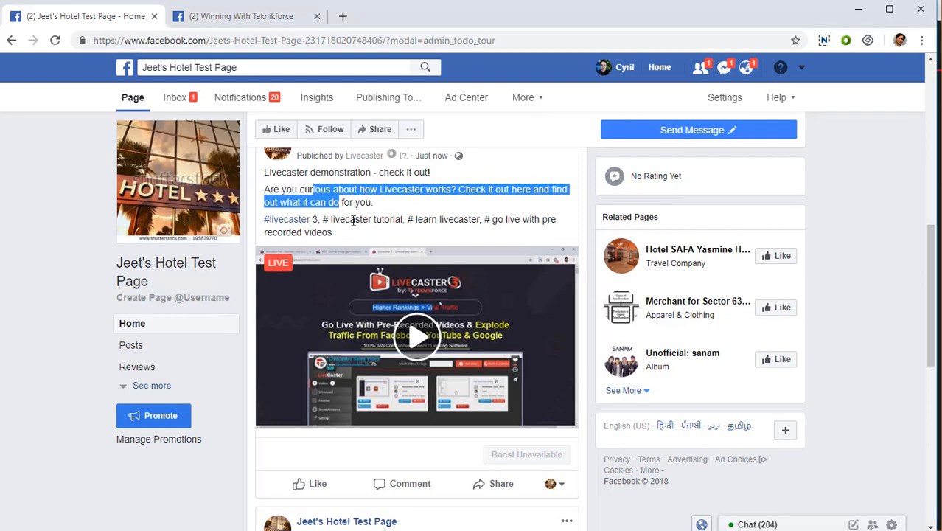
{"action": "left_click", "coordinate": [346, 222]}
{"action": "scroll", "coordinate": [371, 315], "scroll_direction": "up", "scroll_amount": 1}
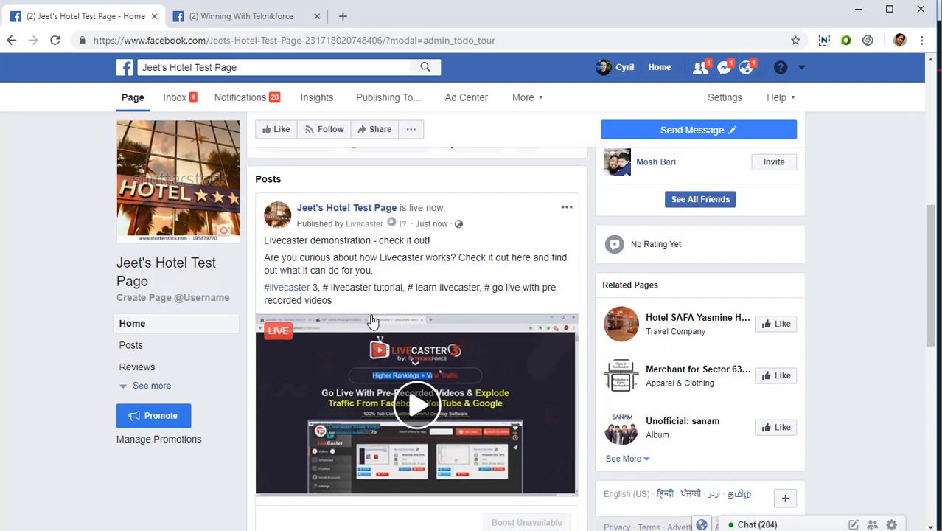
{"action": "scroll", "coordinate": [376, 328], "scroll_direction": "down", "scroll_amount": 2}
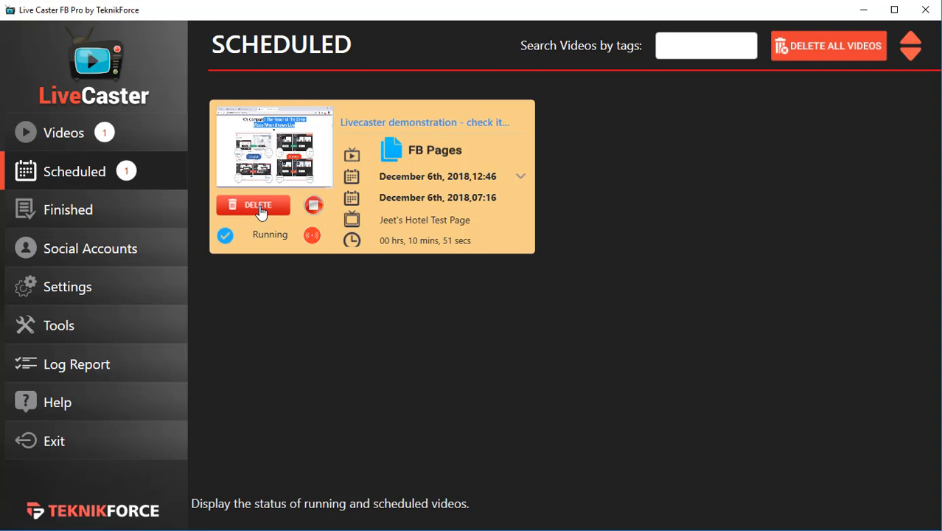
Delete the running Livecaster demonstration video from the scheduled videos, interrupting its live stream.
{"action": "left_click", "coordinate": [261, 213]}
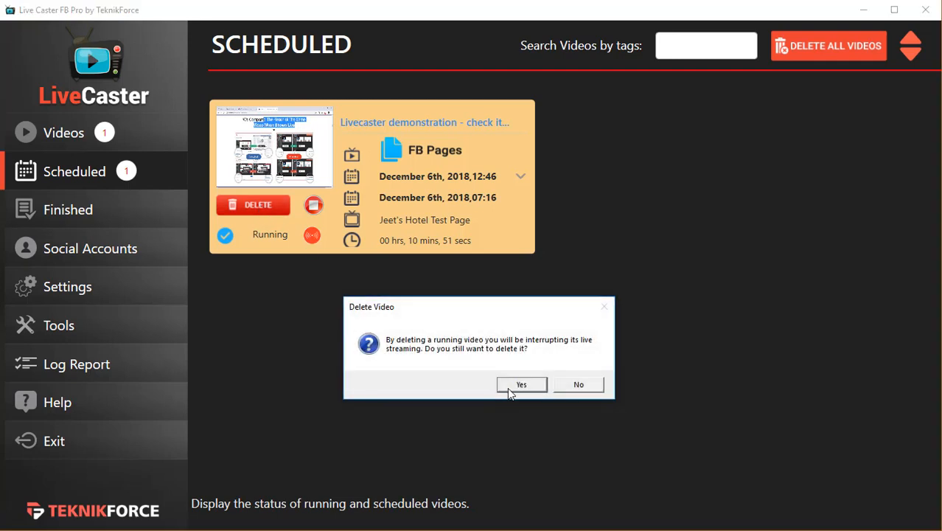
{"action": "left_click", "coordinate": [507, 387]}
Start scheduling the Livecaster demonstration video and set its date to 07 December 2018.
{"action": "left_click", "coordinate": [101, 143]}
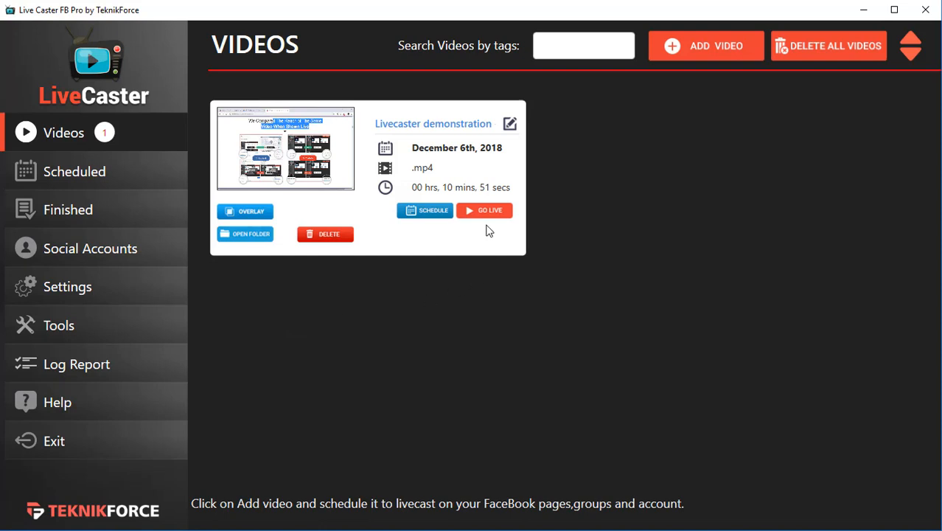
{"action": "left_click", "coordinate": [445, 221]}
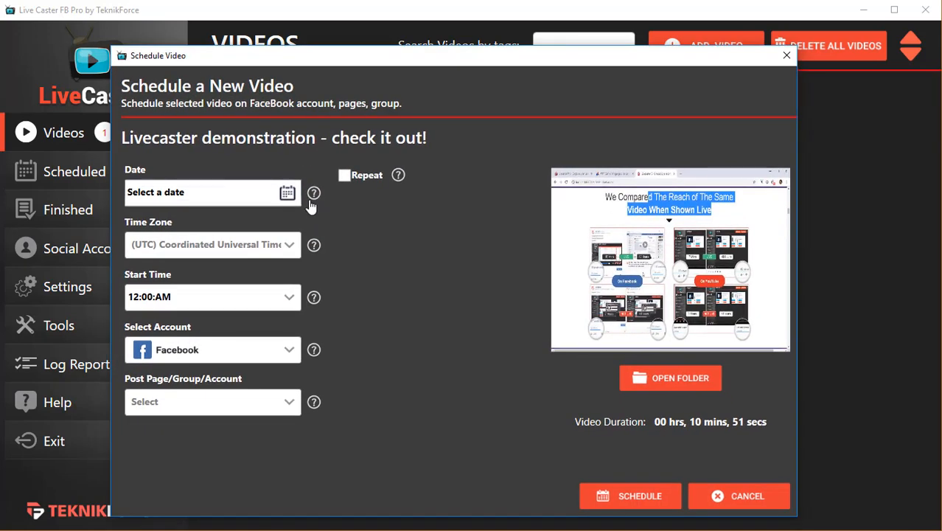
{"action": "left_click", "coordinate": [288, 193]}
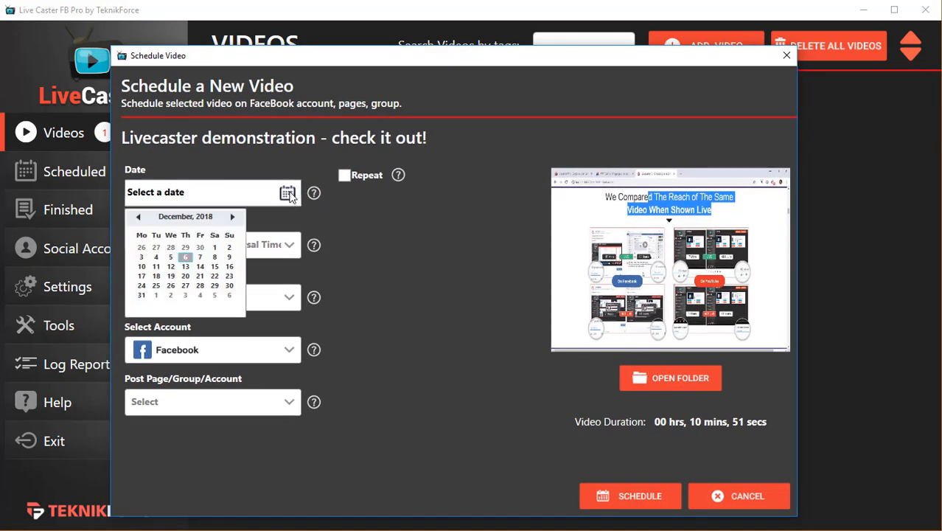
{"action": "left_click", "coordinate": [200, 257]}
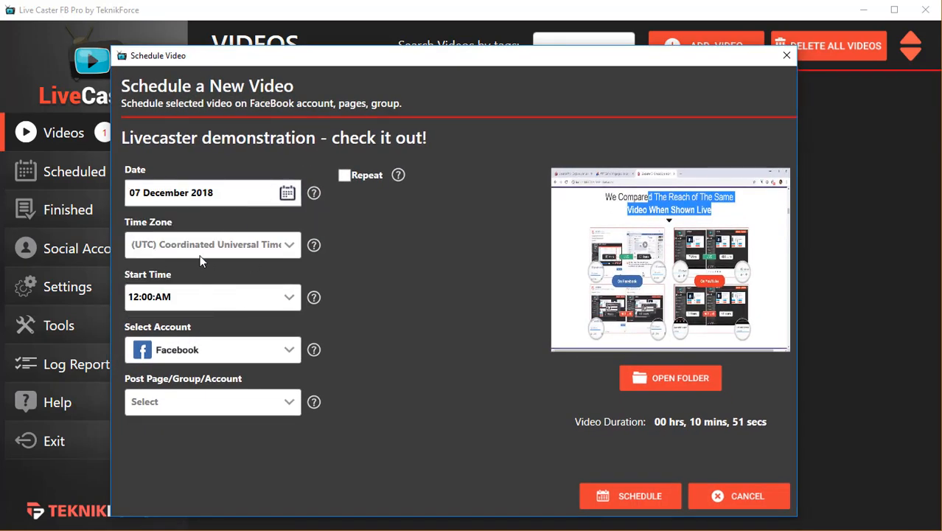
Look through the available time zones and start times for the new schedule.
{"action": "left_click", "coordinate": [226, 255]}
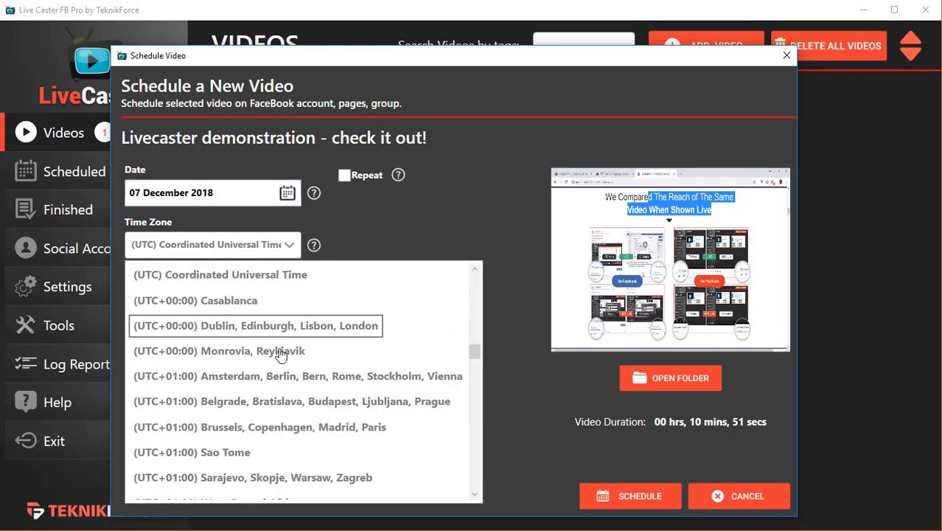
{"action": "scroll", "coordinate": [365, 394], "scroll_direction": "down", "scroll_amount": 7}
{"action": "scroll", "coordinate": [365, 395], "scroll_direction": "down", "scroll_amount": 10}
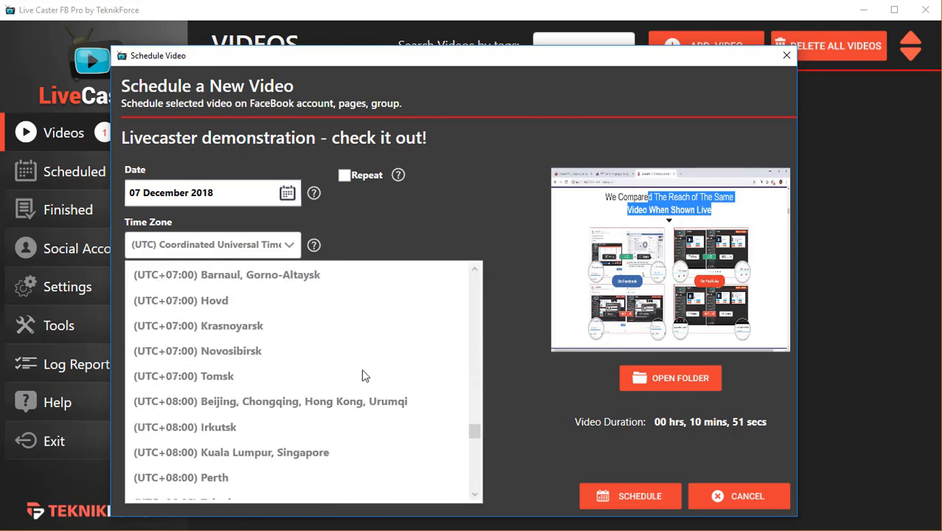
{"action": "left_click", "coordinate": [409, 236]}
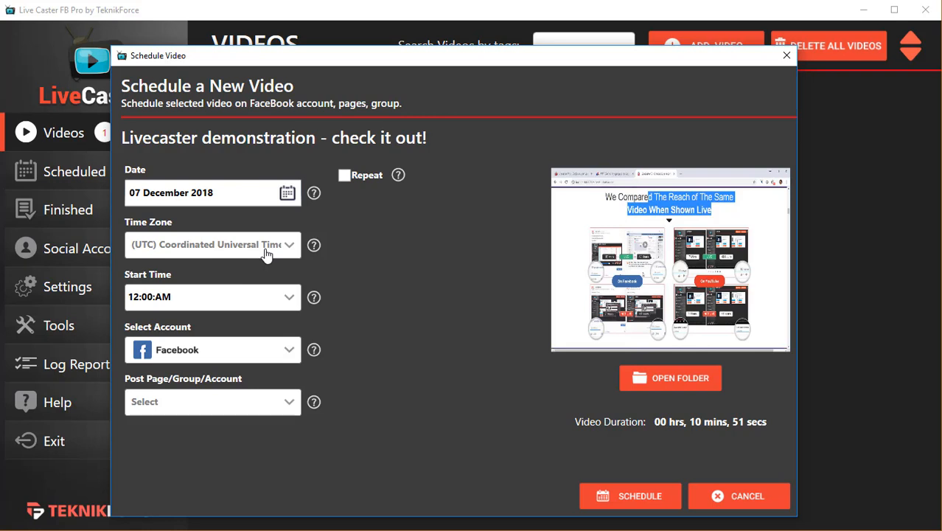
{"action": "left_click", "coordinate": [291, 304]}
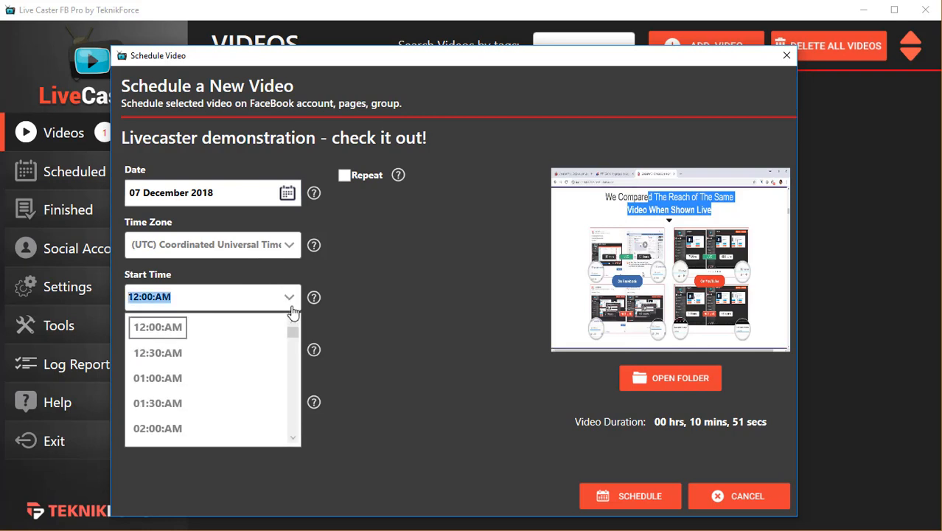
{"action": "mouse_move", "coordinate": [293, 334]}
{"action": "left_mouse_down"}
{"action": "mouse_move", "coordinate": [292, 429]}
{"action": "mouse_move", "coordinate": [280, 349]}
{"action": "mouse_move", "coordinate": [291, 314]}
{"action": "left_mouse_up"}
{"action": "left_click", "coordinate": [292, 315]}
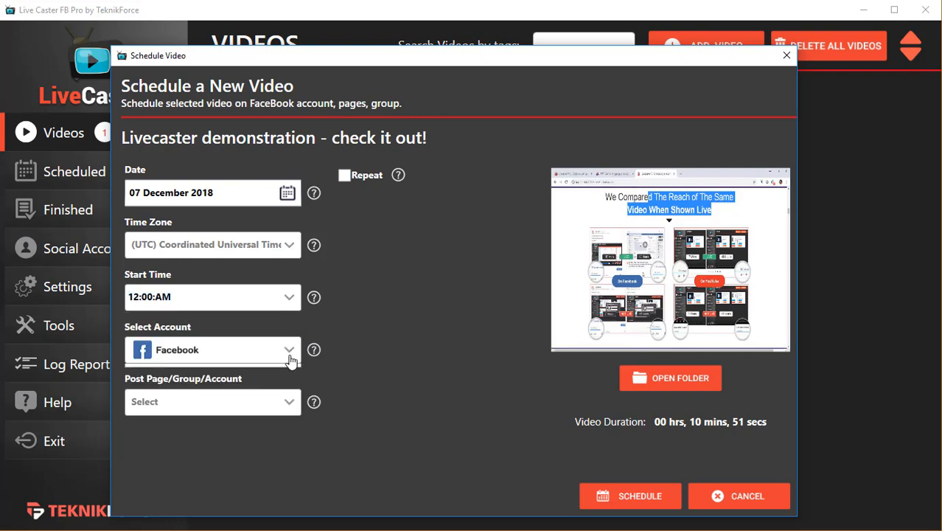
Choose FB Pages and Jeet's Hotel Test Page as the broadcast target, and schedule the video.
{"action": "left_click", "coordinate": [289, 352]}
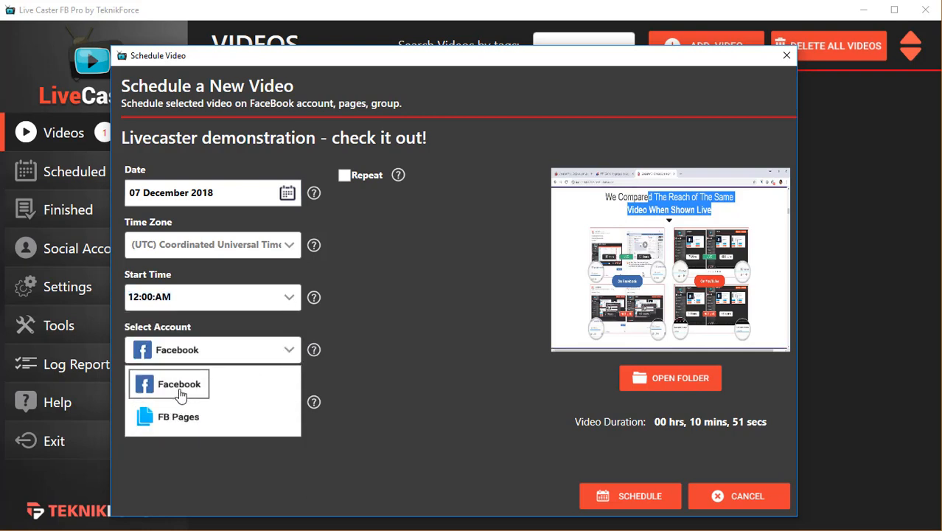
{"action": "left_click", "coordinate": [179, 418]}
{"action": "left_click", "coordinate": [190, 407]}
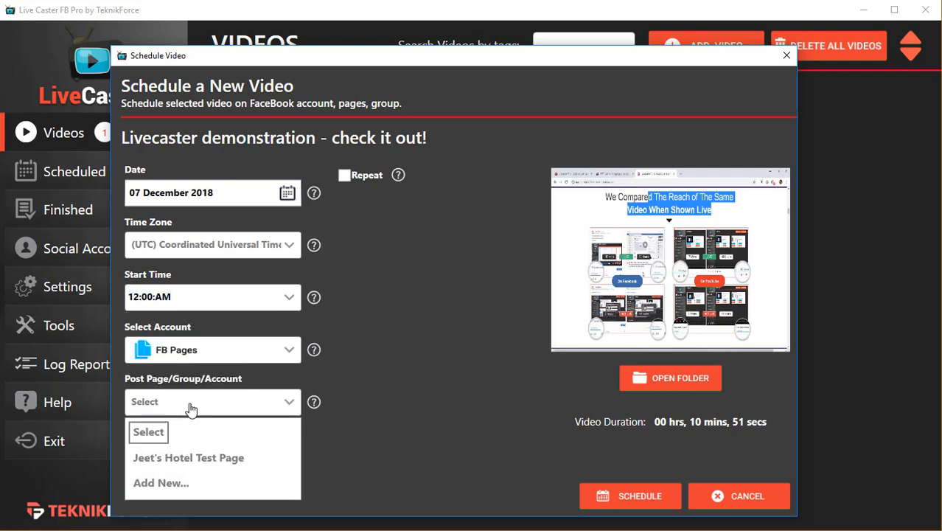
{"action": "left_click", "coordinate": [187, 456]}
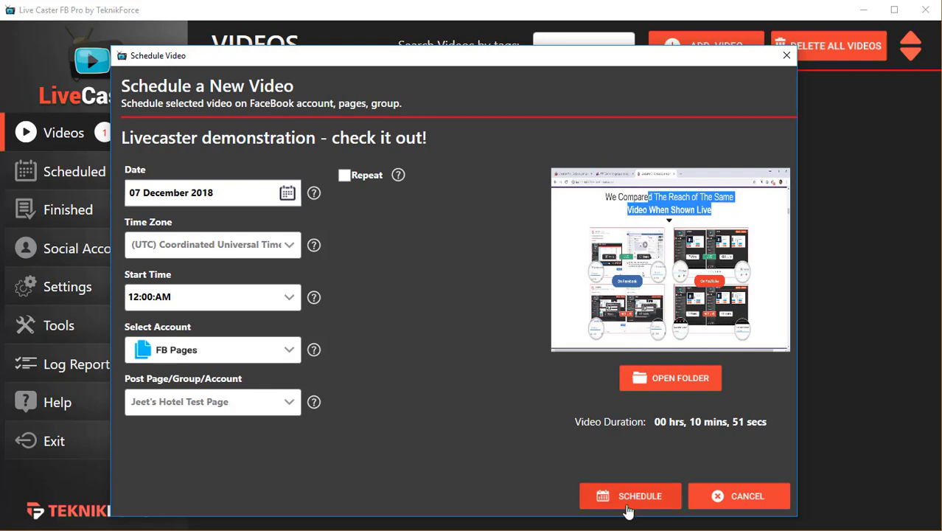
{"action": "left_click", "coordinate": [533, 400]}
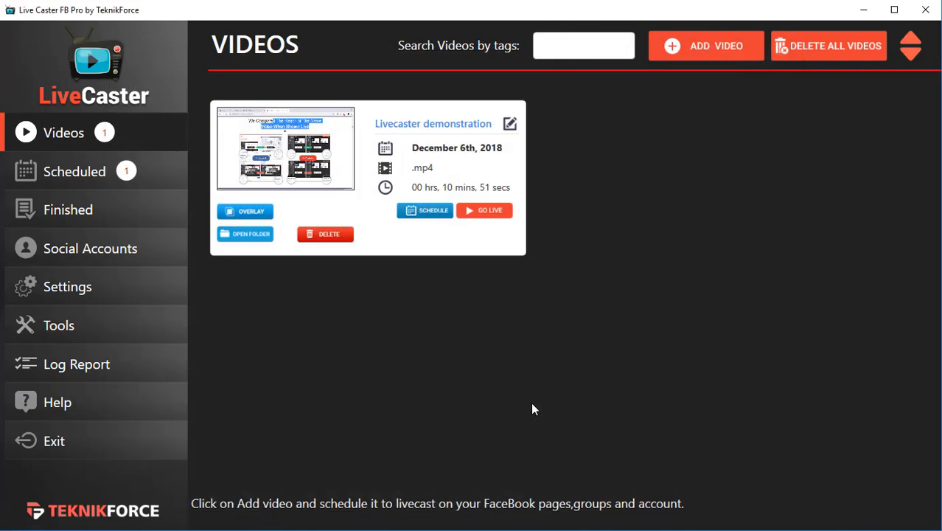
Check the scheduled video's start times in the local time zone and in UTC.
{"action": "left_click", "coordinate": [146, 178]}
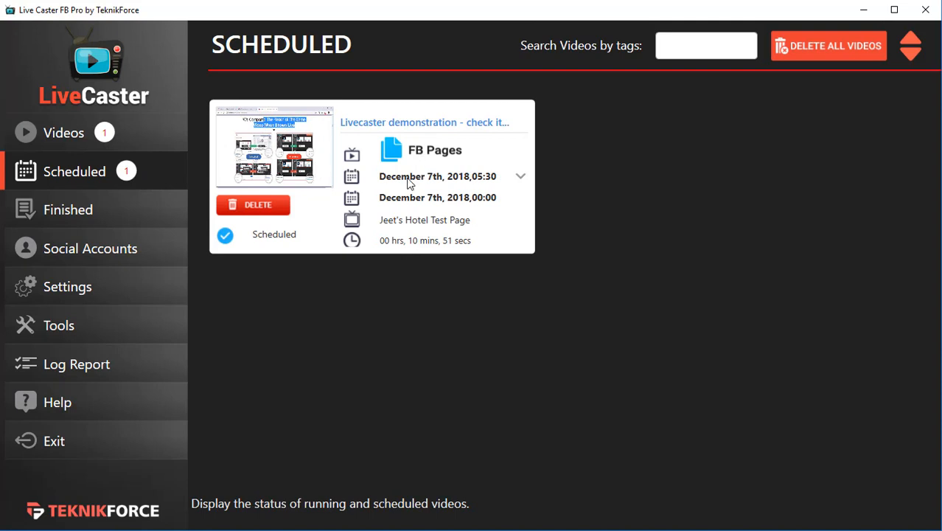
{"action": "mouse_move", "coordinate": [428, 223]}
{"action": "mouse_move", "coordinate": [435, 186]}
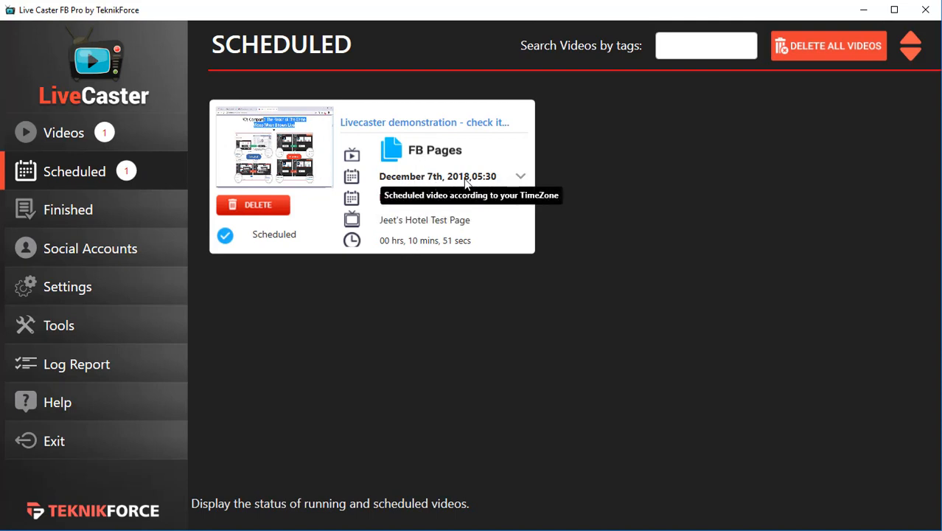
{"action": "mouse_move", "coordinate": [467, 204]}
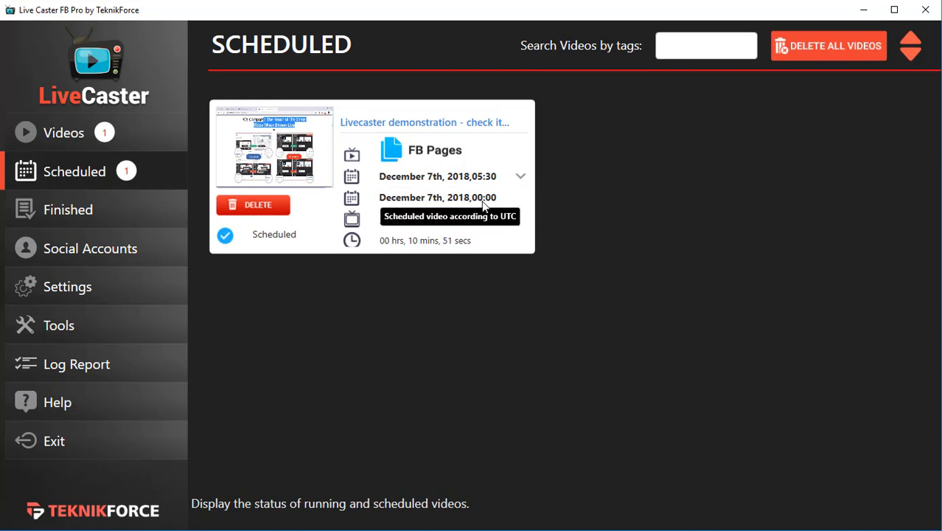